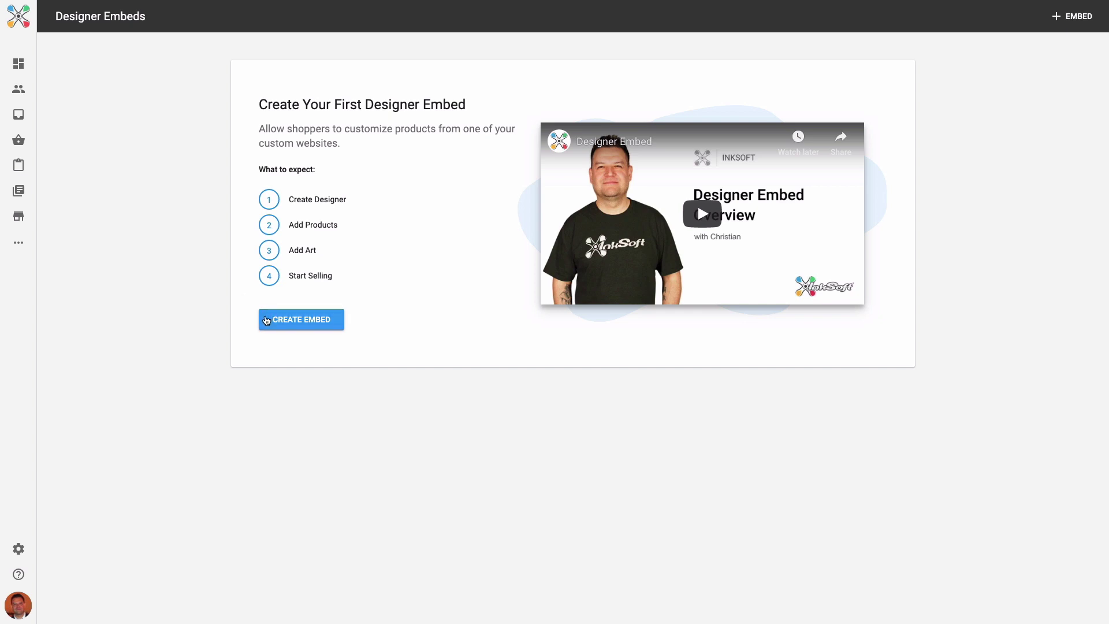
Create a new embed with the Designer Name 'InkSoft Designer'
left_click(266, 321)
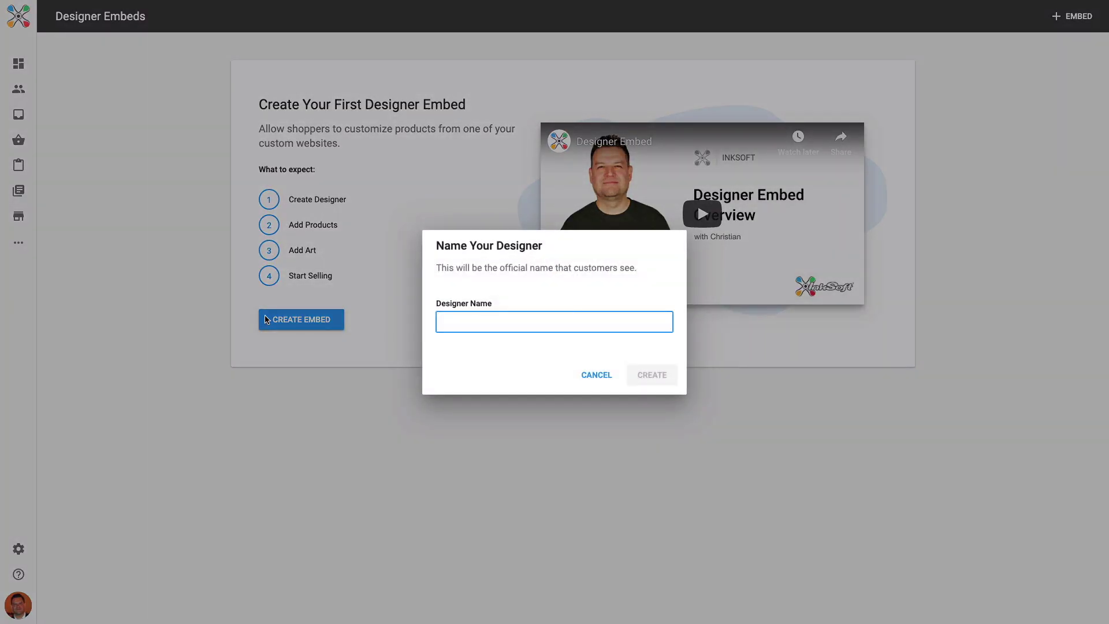
type("In")
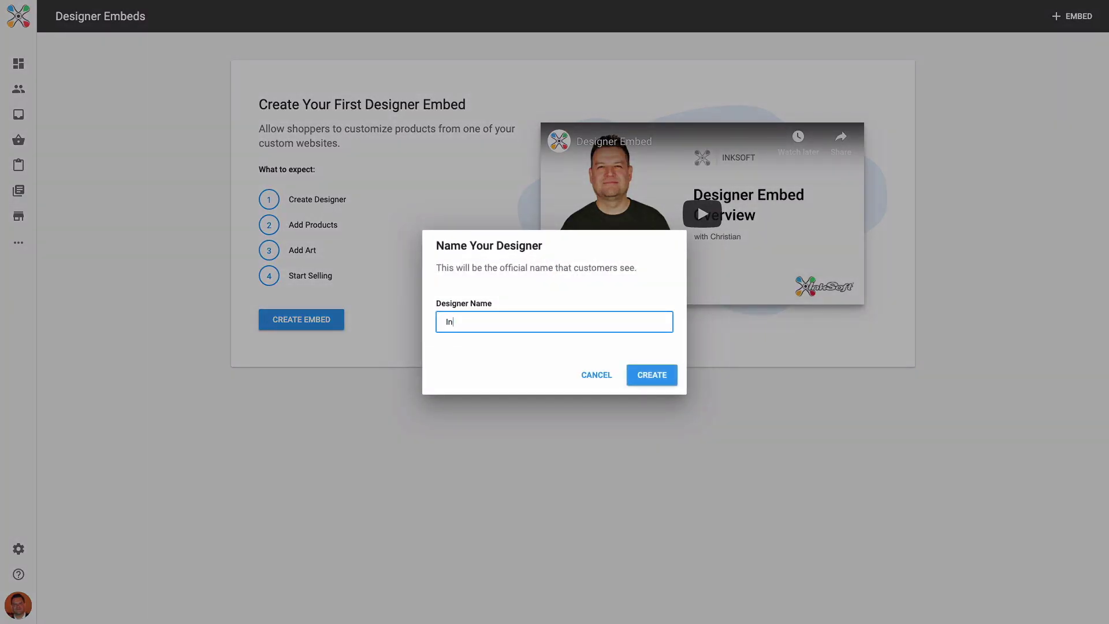
type("kSoft D")
type("esigner")
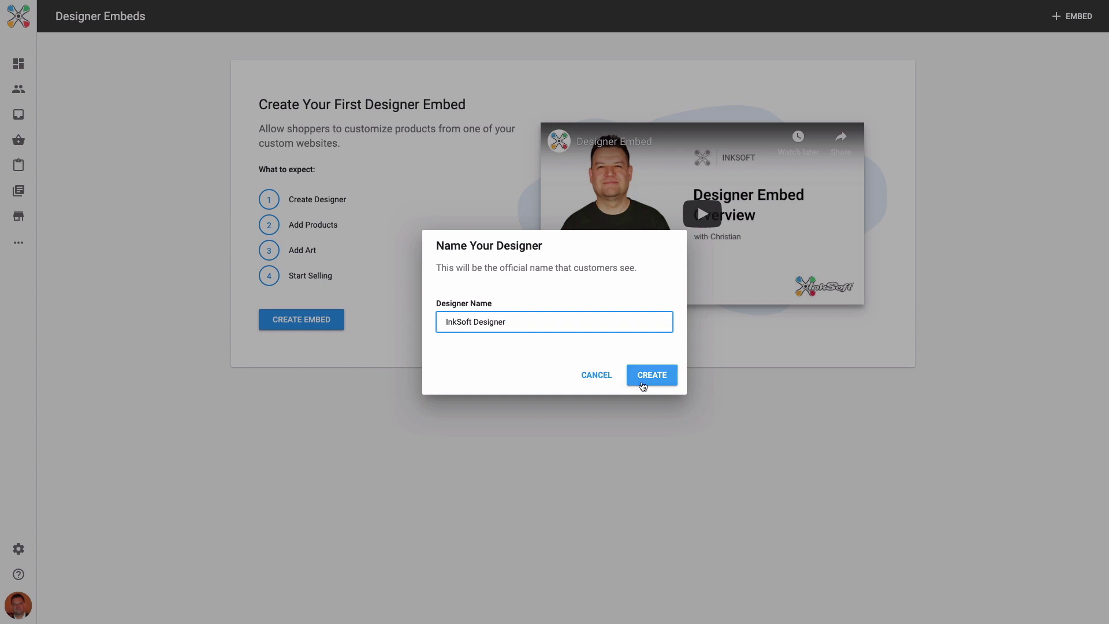
left_click(643, 382)
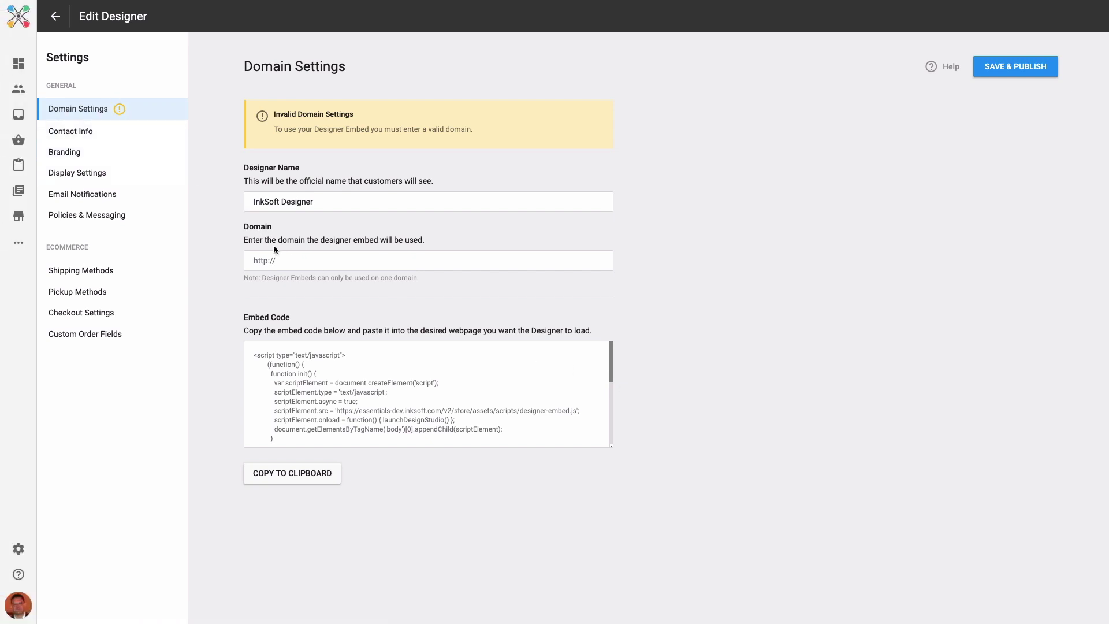
Enter Inksoft.com as the embed's domain and save and publish it
left_click(283, 259)
type("In")
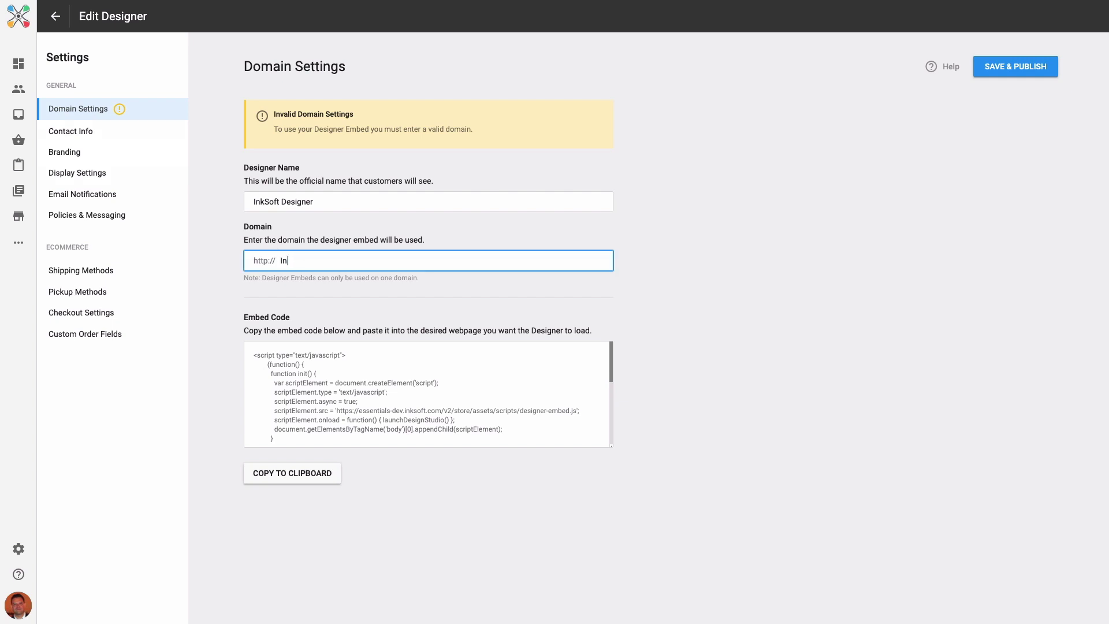
type("ksoft.com")
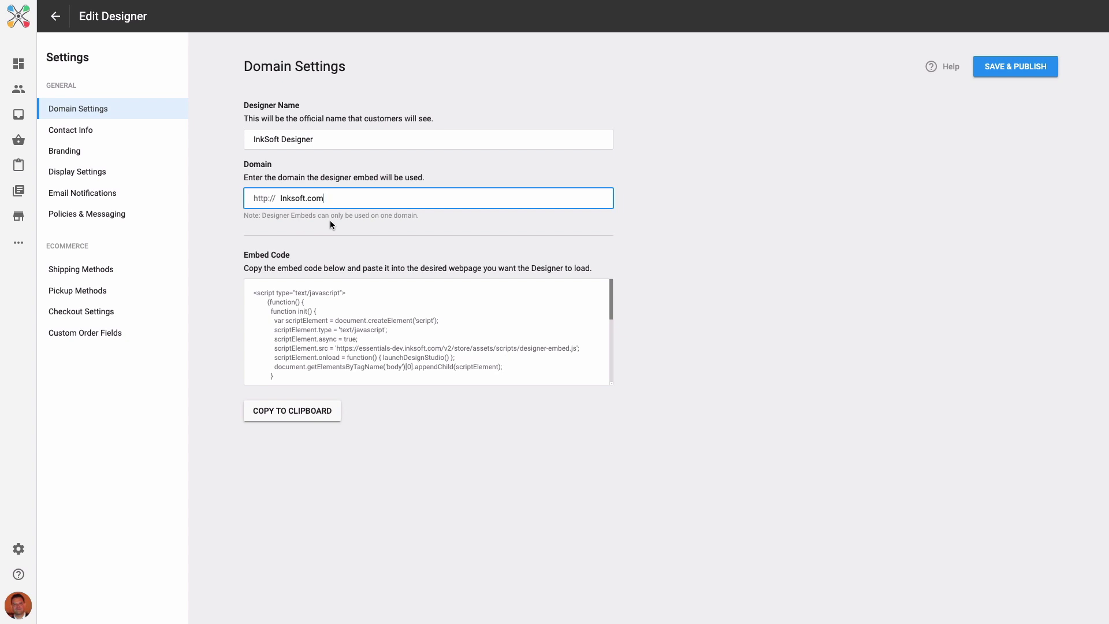
left_click(985, 73)
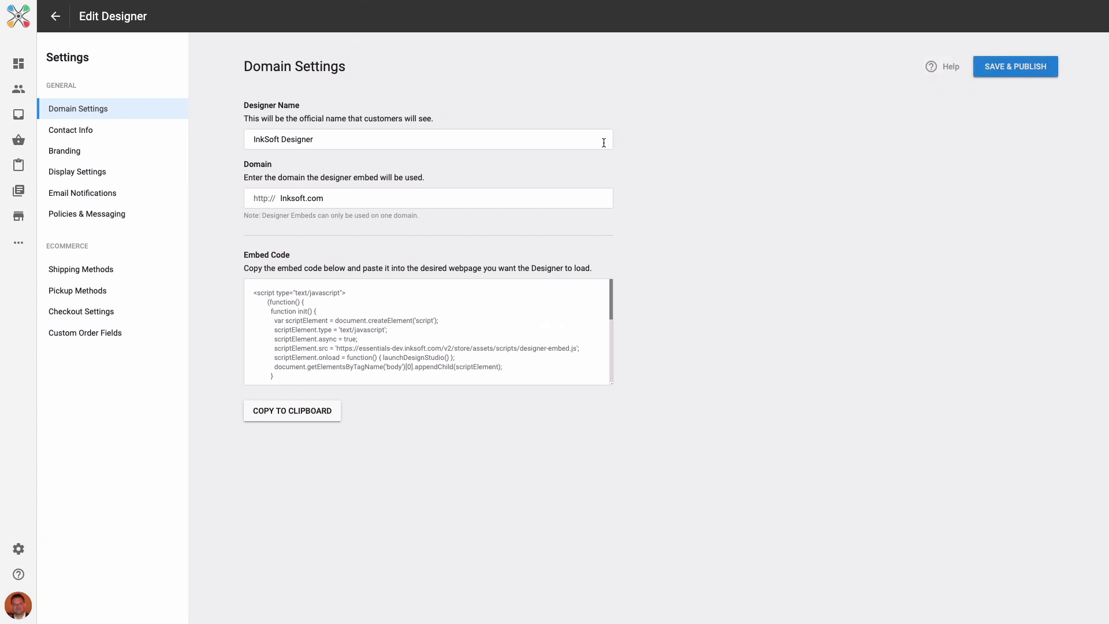
left_click(114, 131)
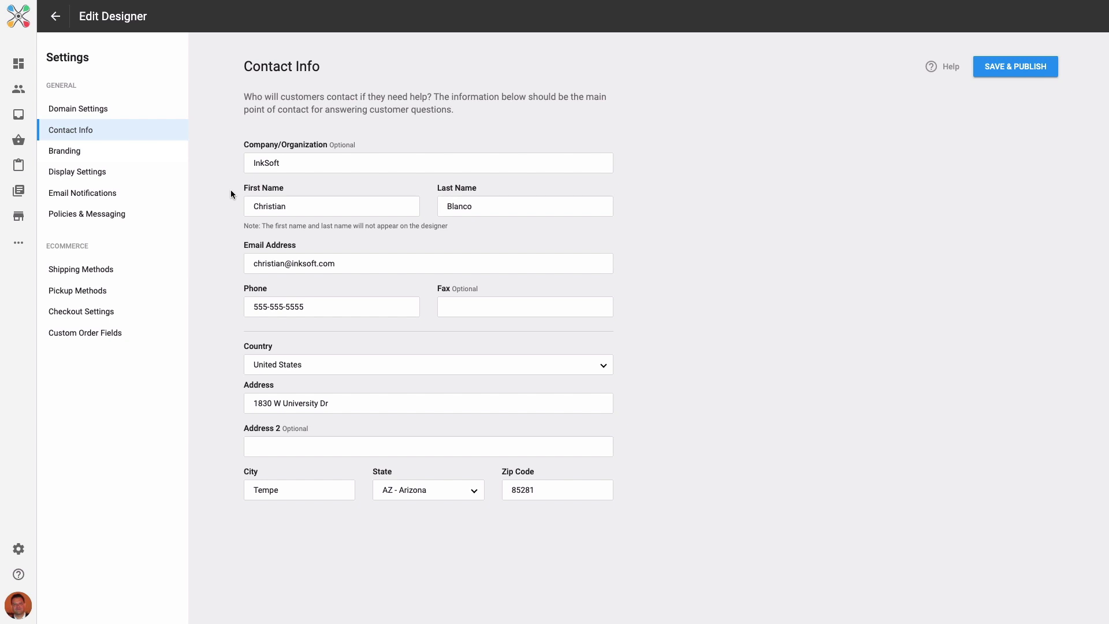
left_click(126, 154)
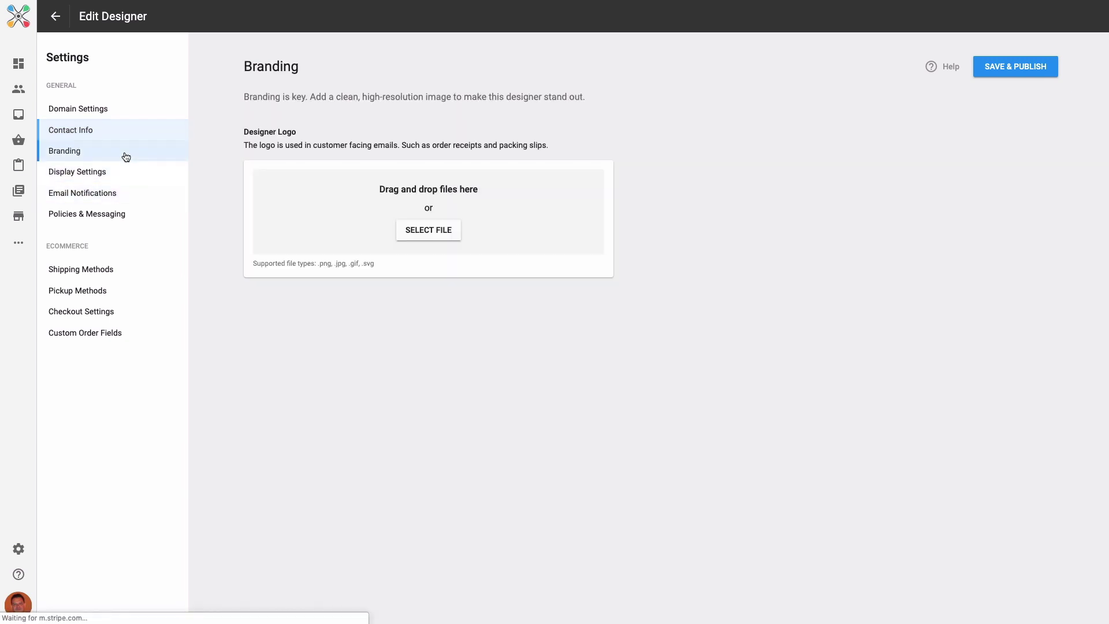
left_click(400, 231)
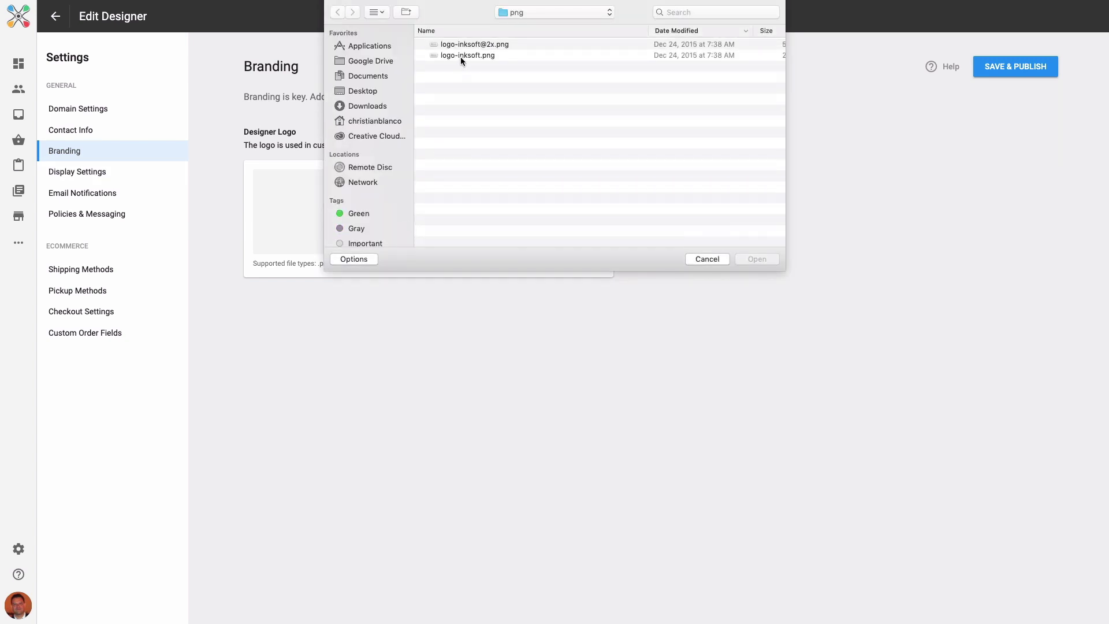
left_click(469, 46)
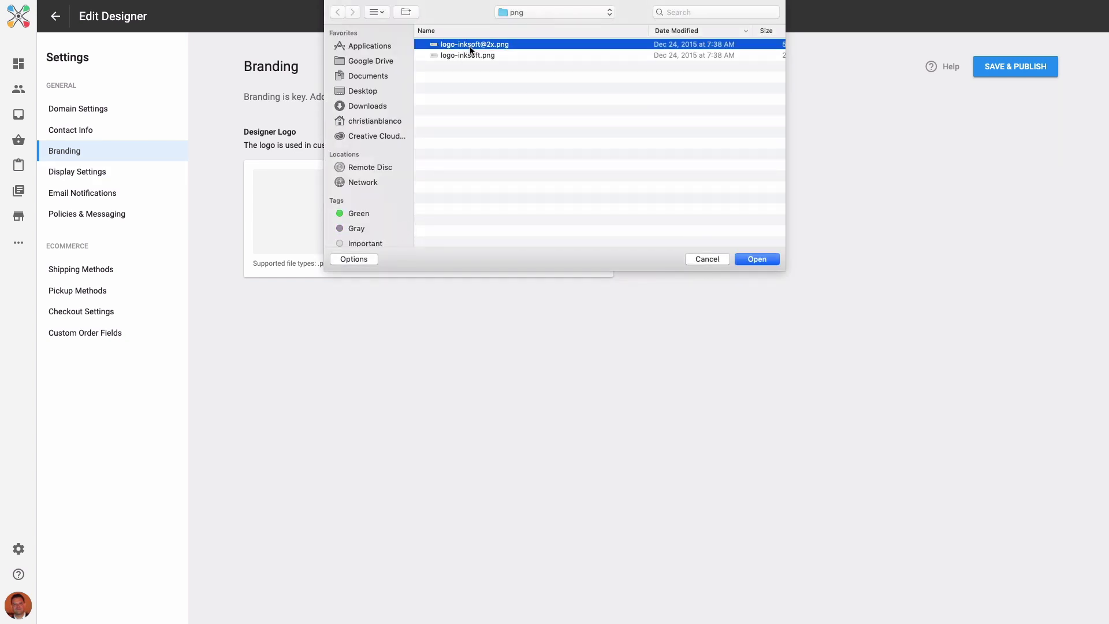
left_click(744, 261)
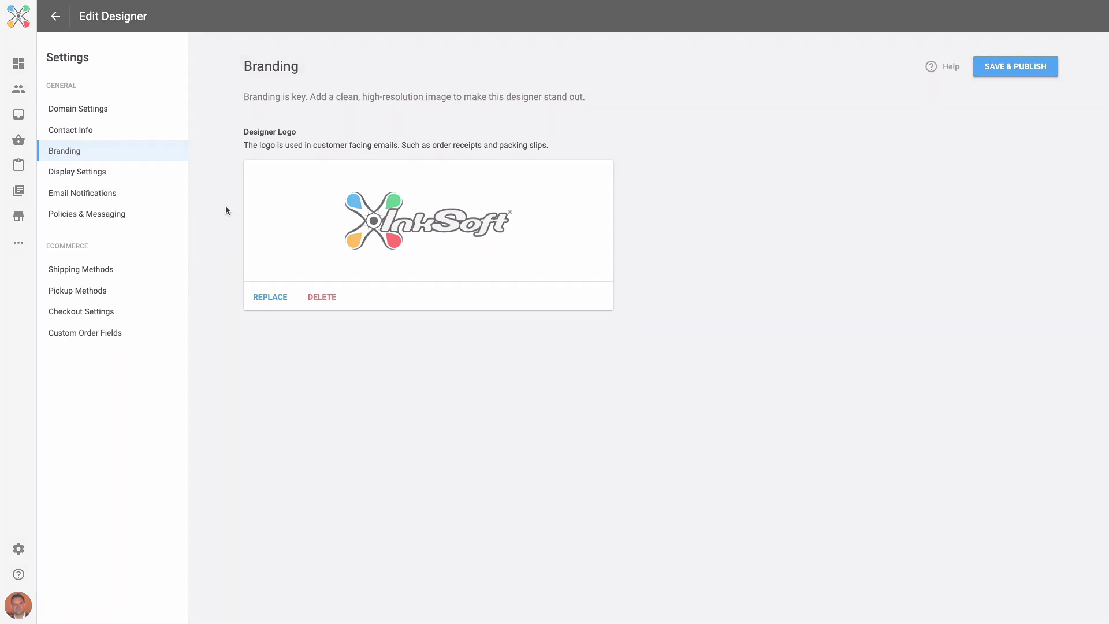
left_click(119, 172)
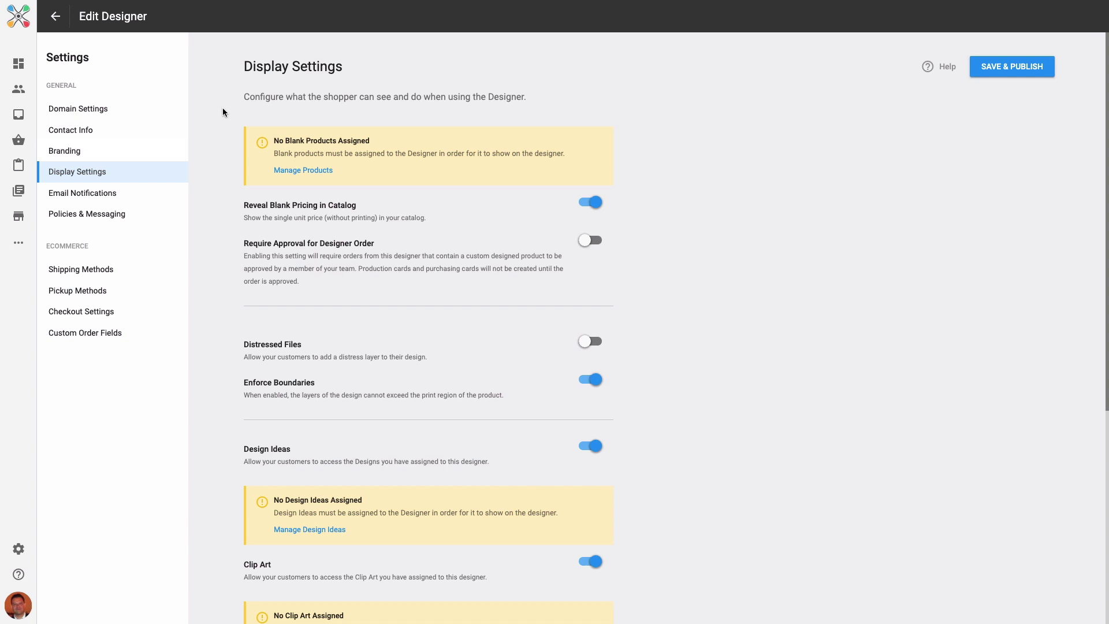
scroll(259, 173, "down", 2)
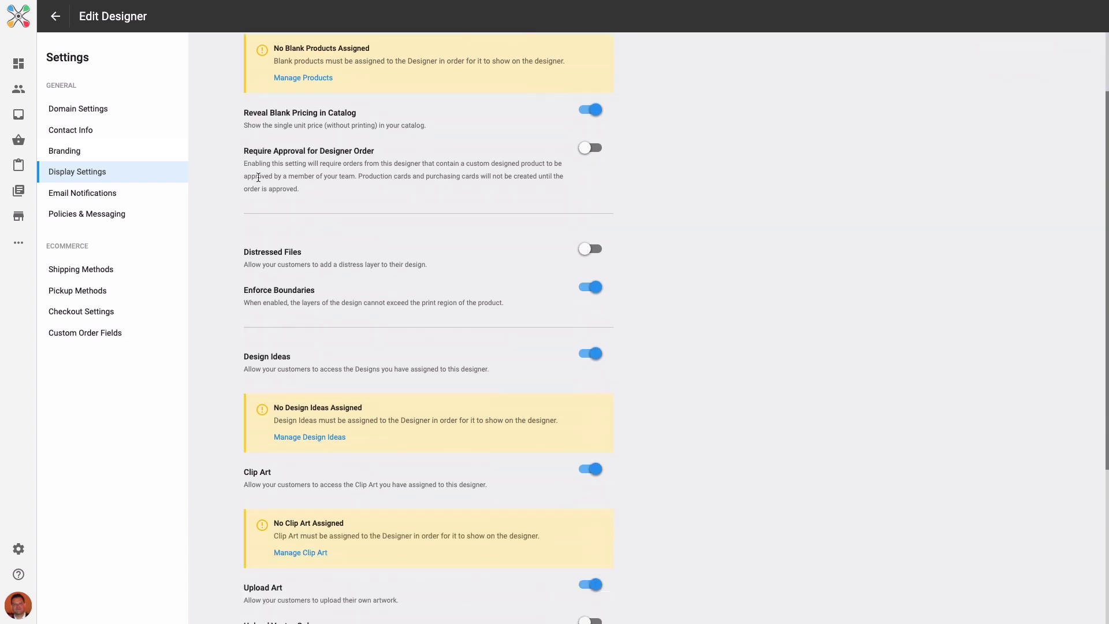
scroll(252, 199, "down", 1)
scroll(243, 231, "down", 2)
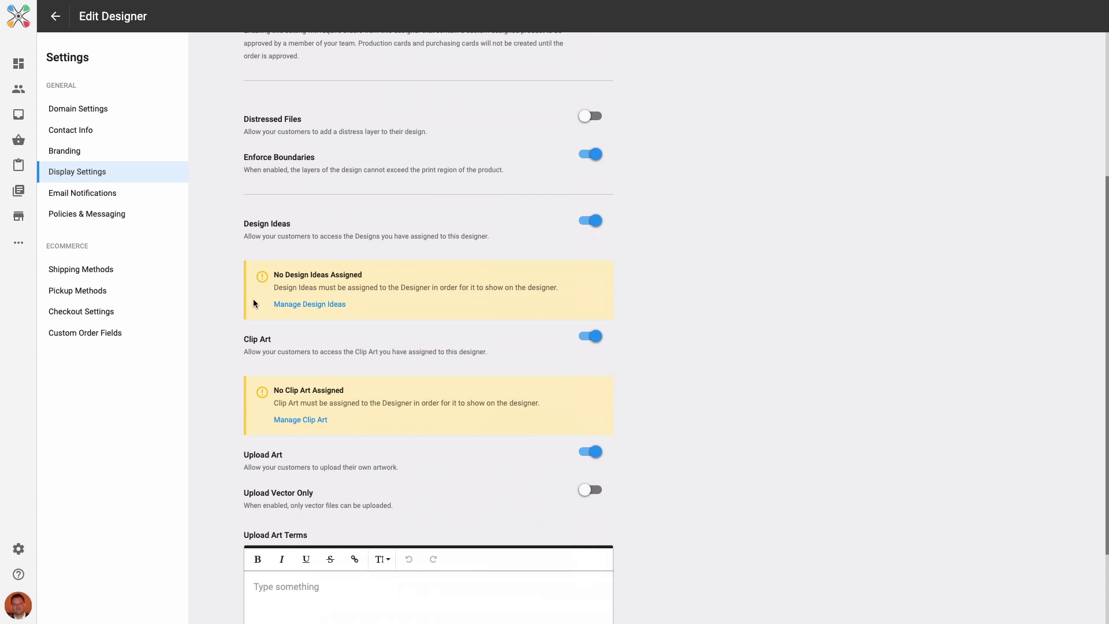
scroll(251, 304, "down", 1)
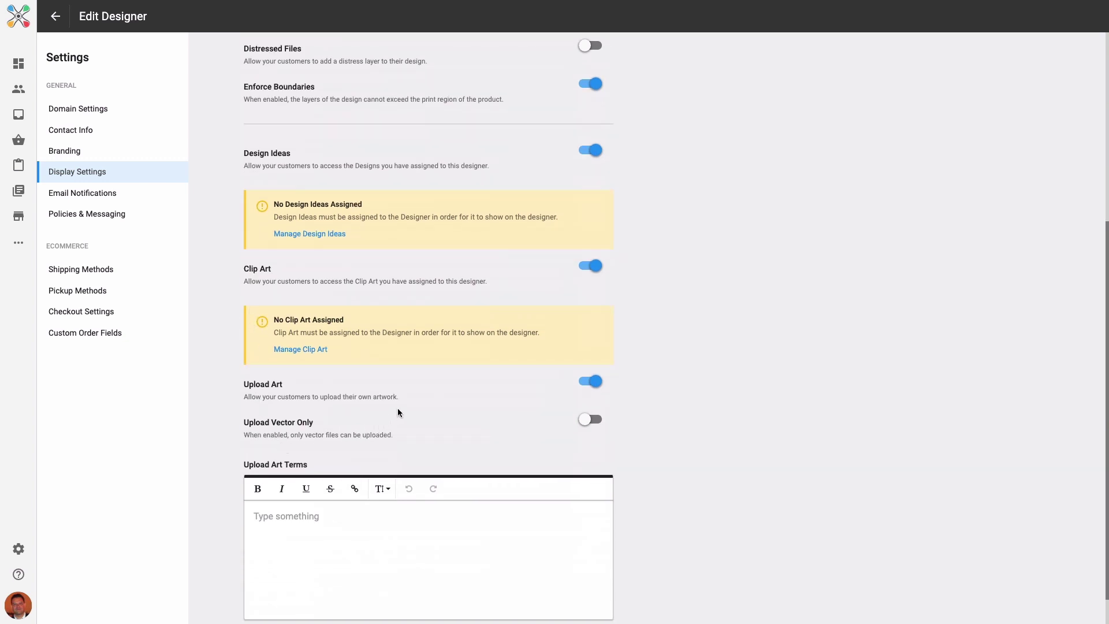
scroll(399, 398, "up", 4)
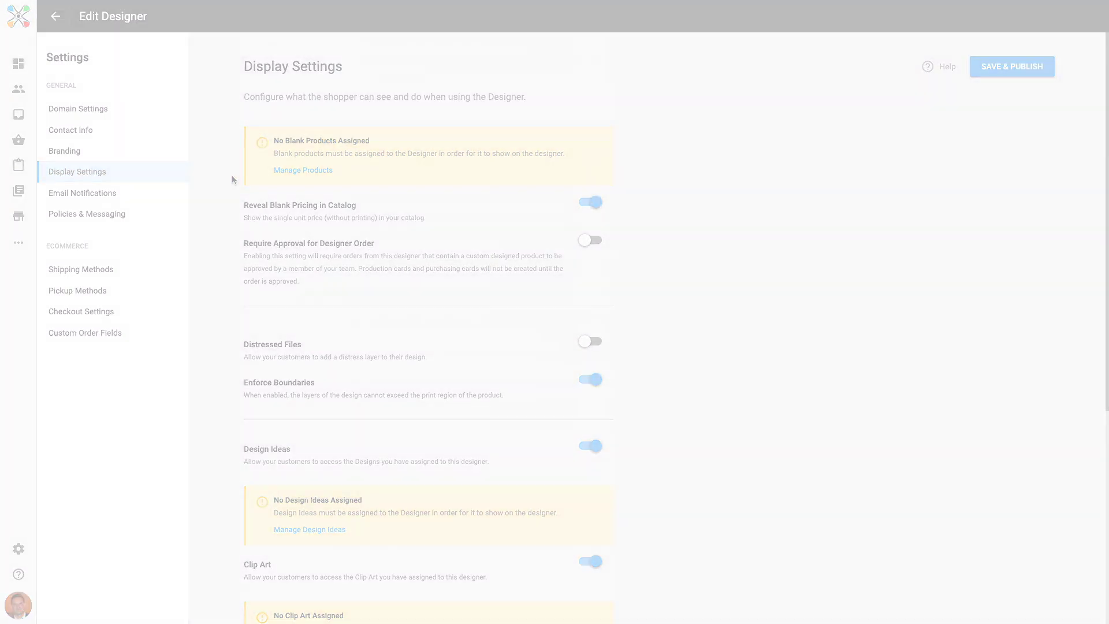
Review Email Notifications and Policies & Messaging, leaving all four policies Generic, then save and publish
left_click(125, 193)
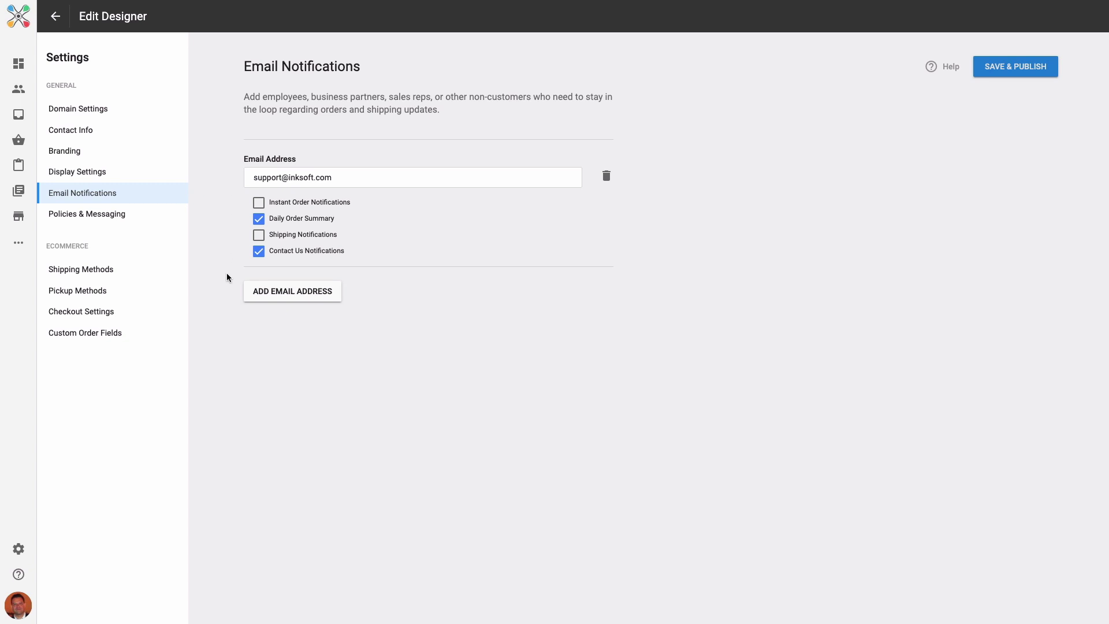
left_click(154, 216)
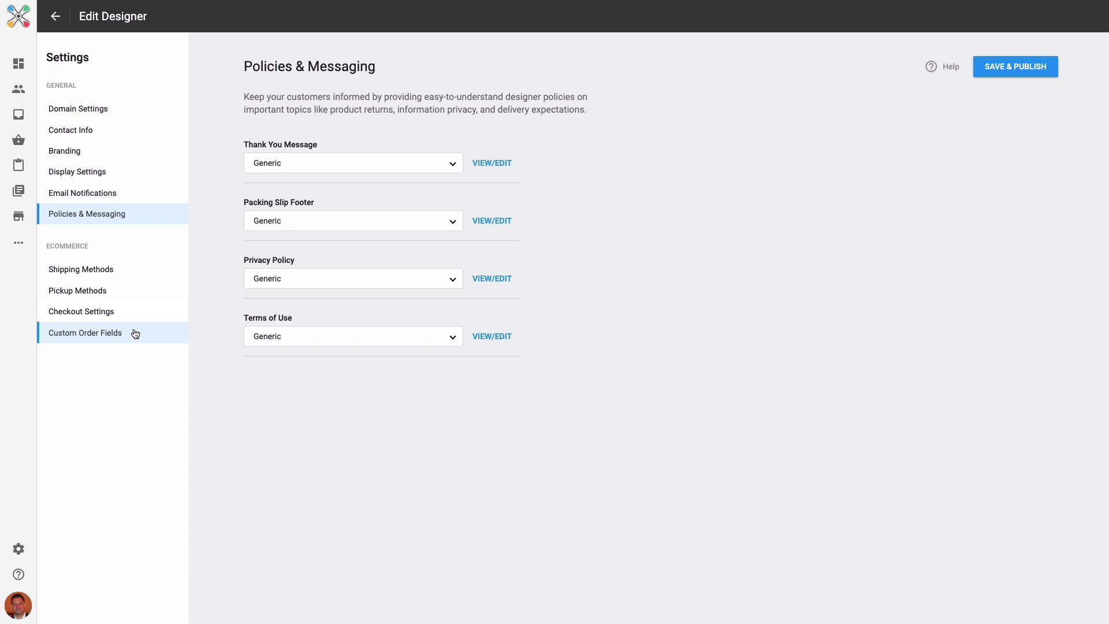
left_click(984, 77)
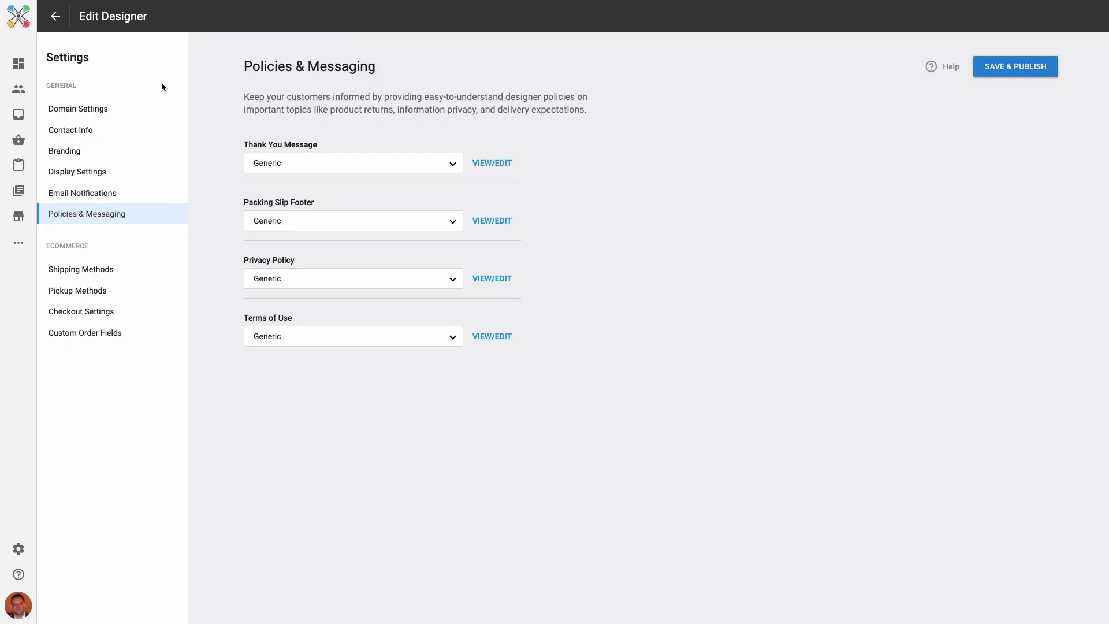
Copy the embed code from Domain Settings to the clipboard
left_click(122, 112)
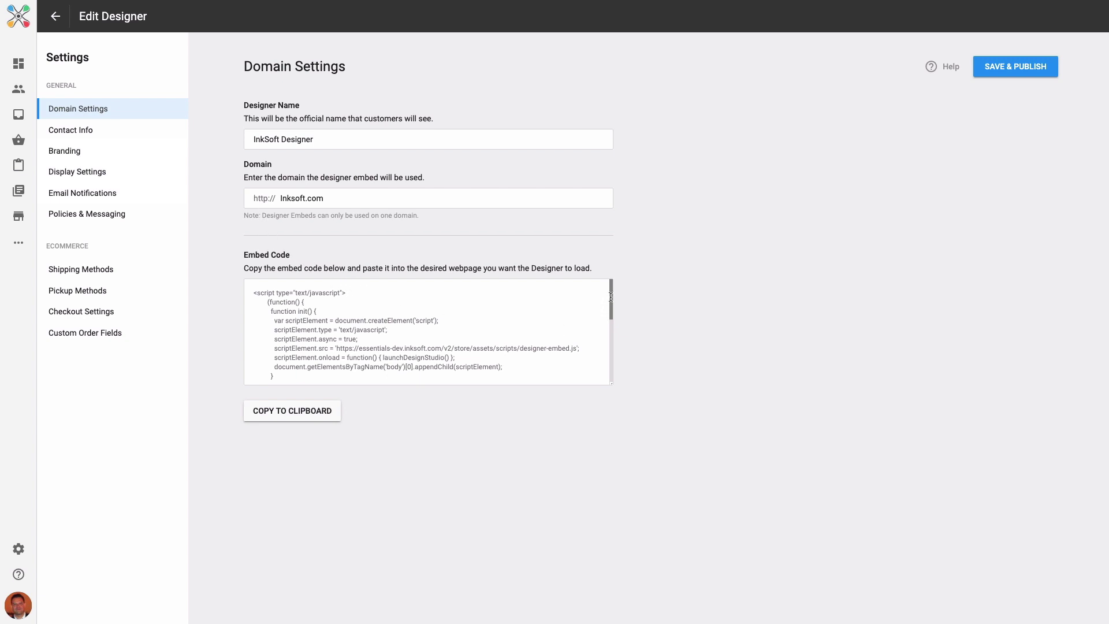
left_click_drag(610, 298, 608, 360)
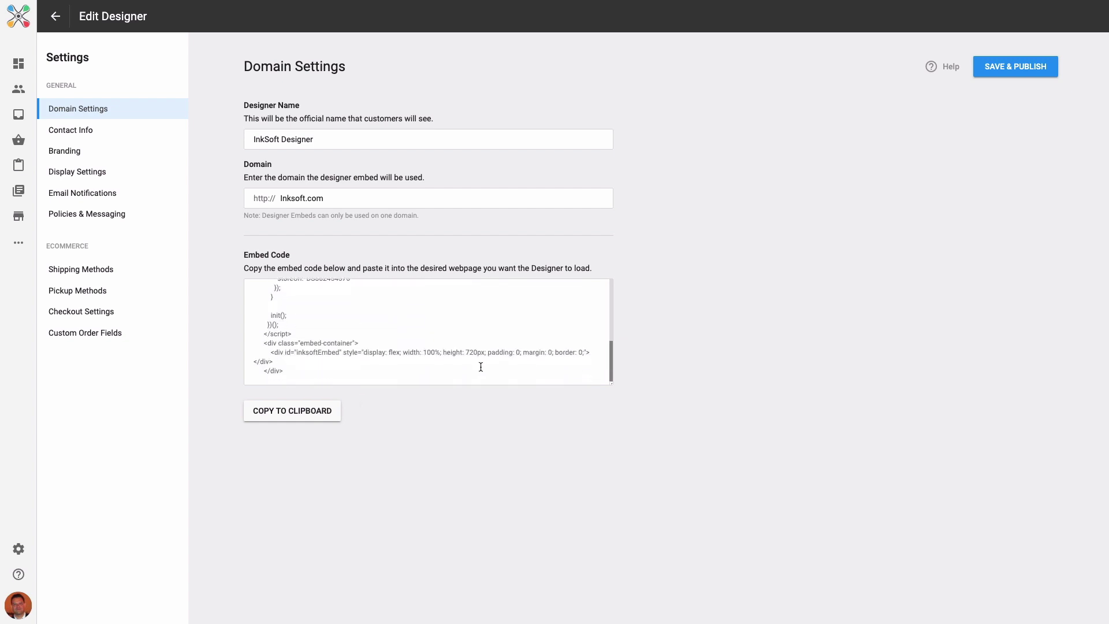
left_click(335, 419)
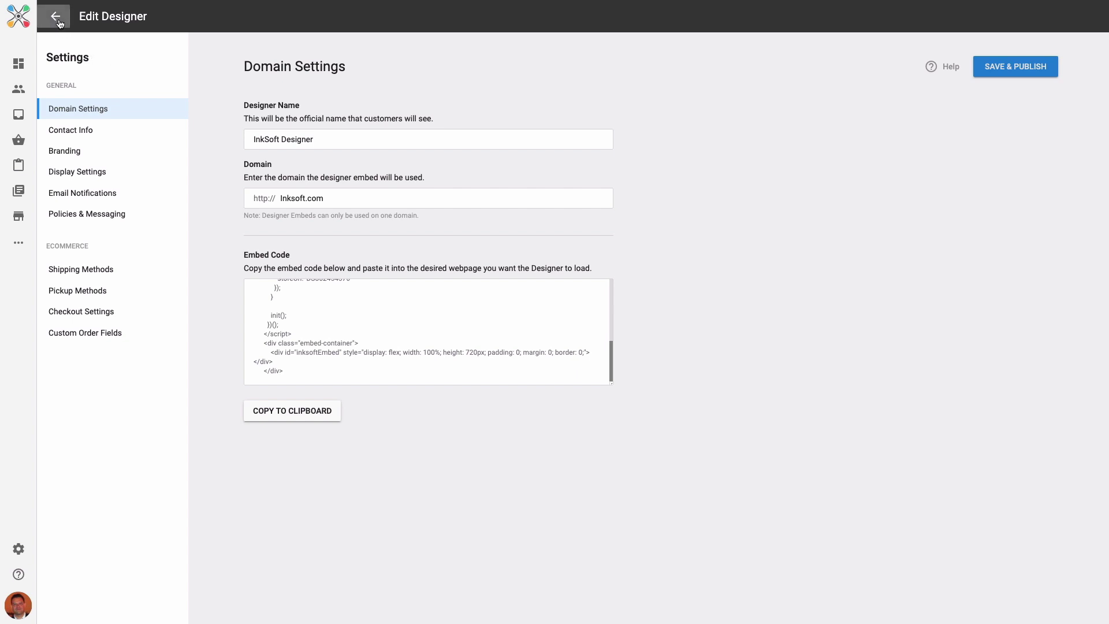
left_click(57, 17)
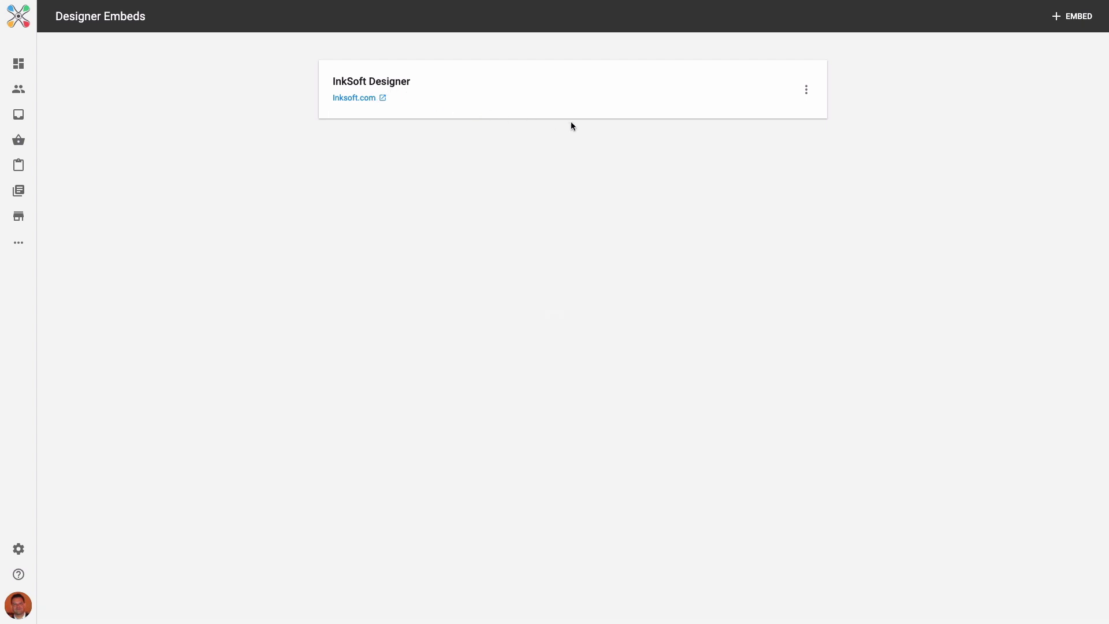
Open the InkSoft Designer card's options menu, then dismiss it without choosing anything
left_click(807, 93)
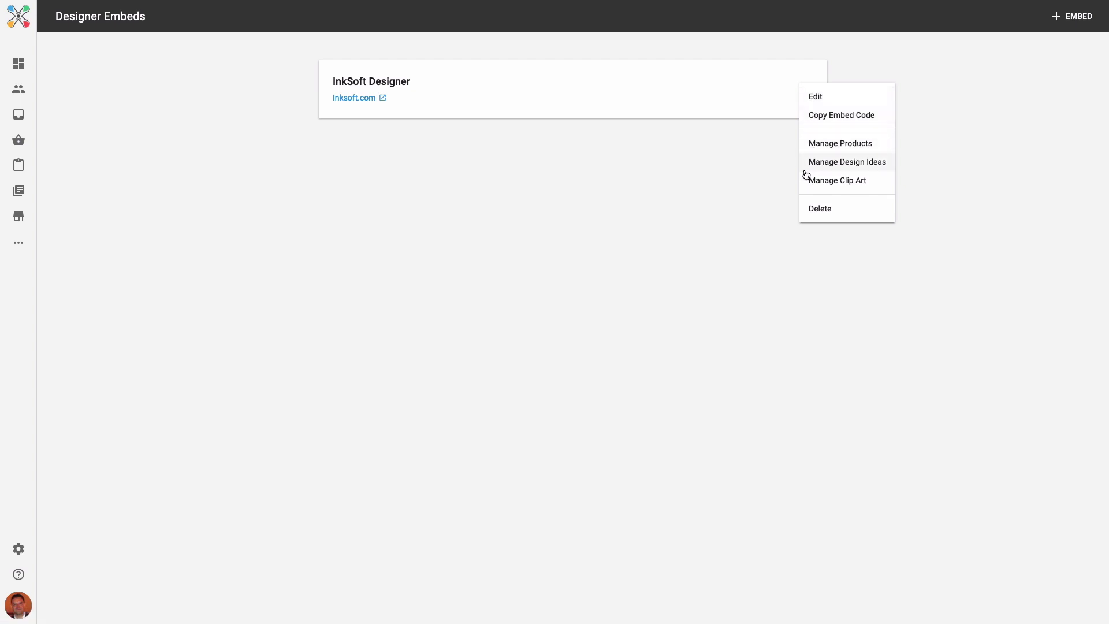
left_click(778, 194)
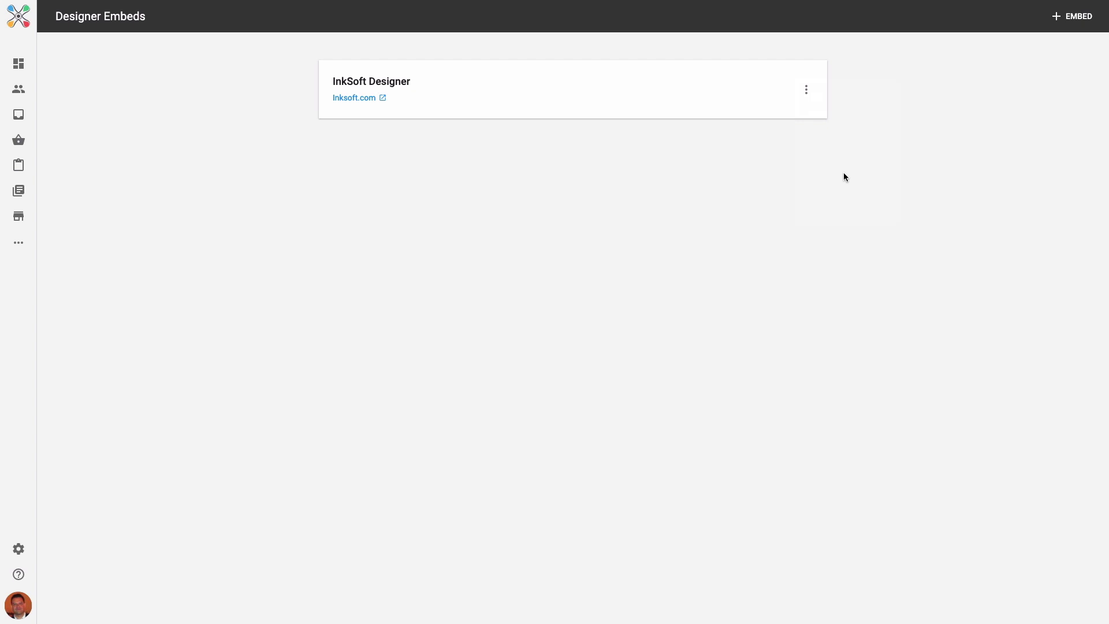